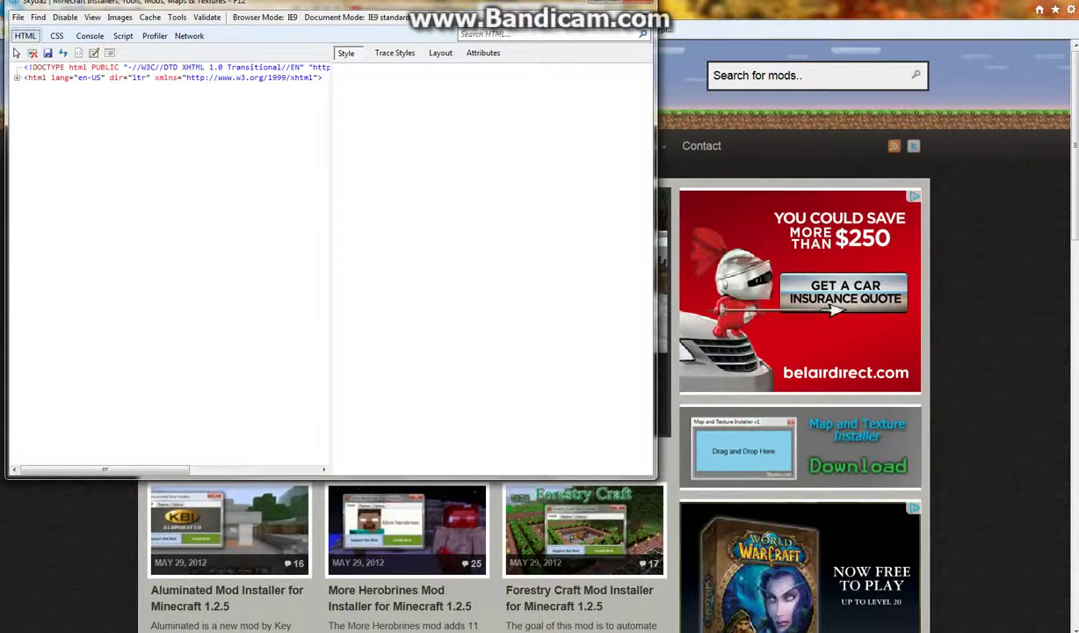
Close the developer tools so the Skydaz home page fills the browser window
key("F12")
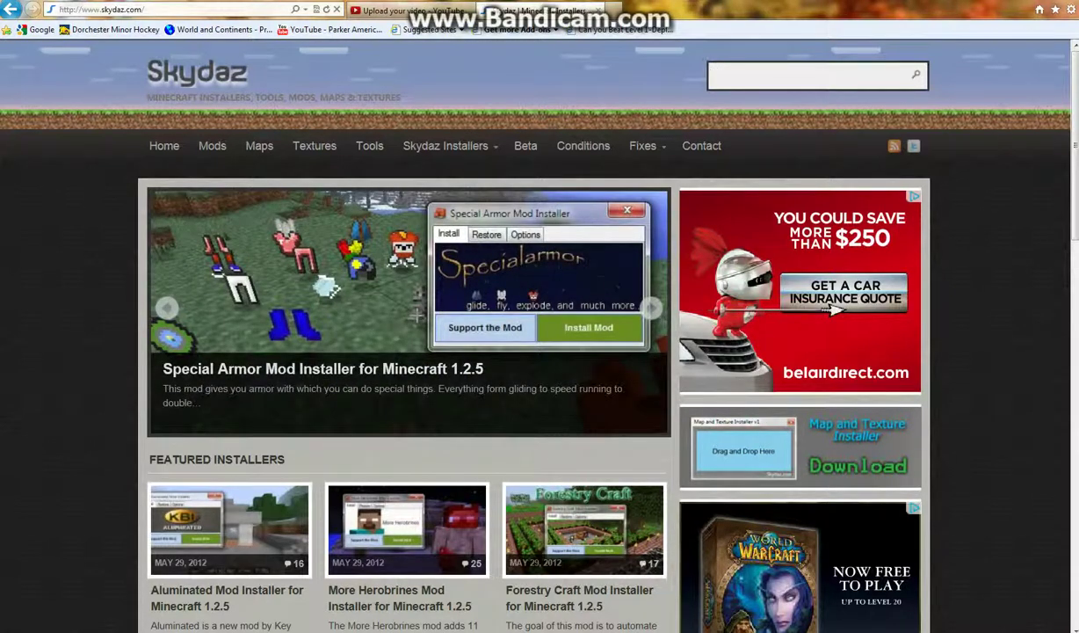
Search Skydaz for 'custom npc' and open the Custom NPC's Mod Installer 1.2.5 article
type("custom npc")
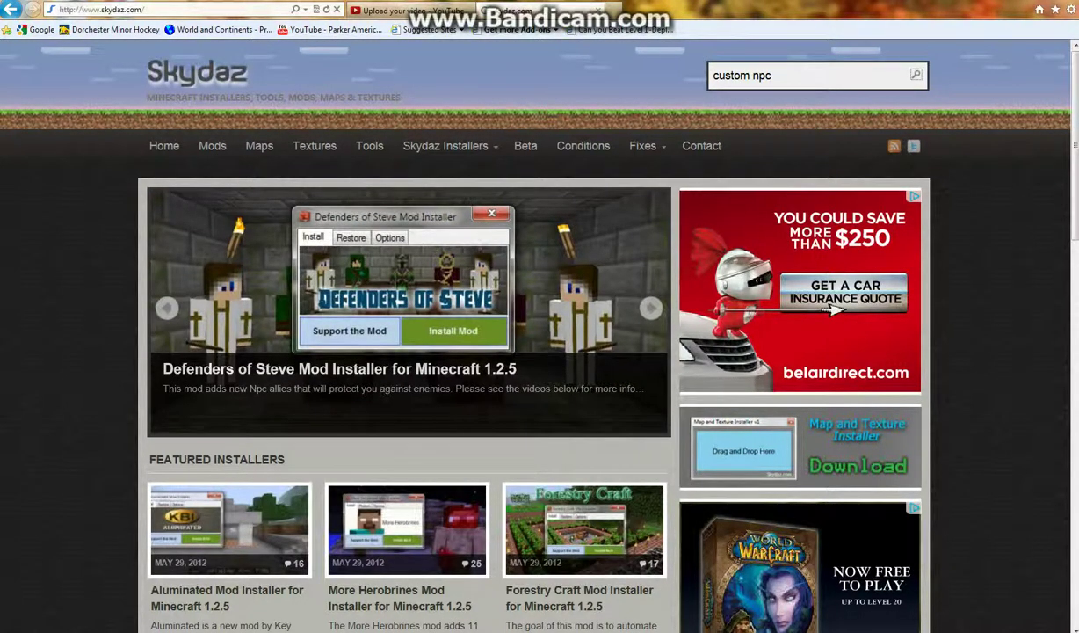
key("Return")
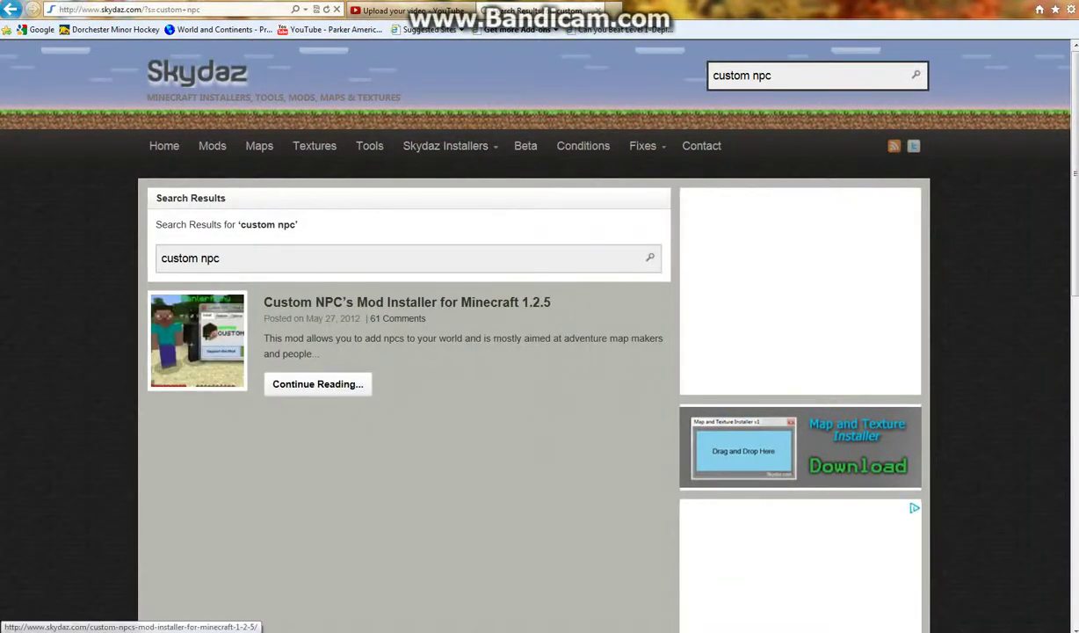
left_click(198, 320)
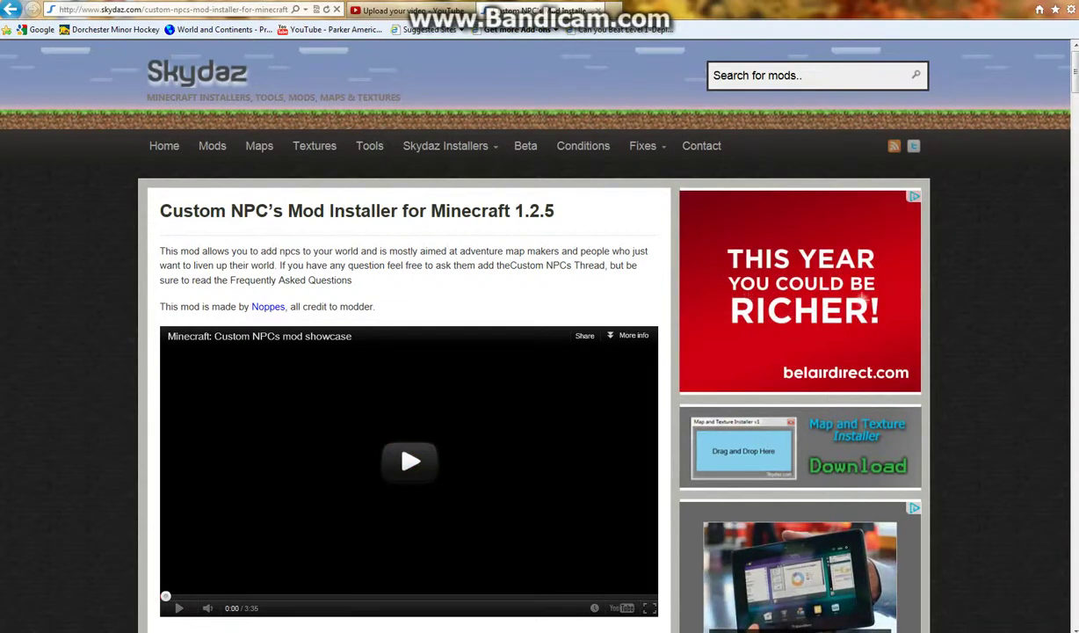
Scroll the article down to the installer instructions and the .exe/.zip download links
scroll(408, 378, "down", 1)
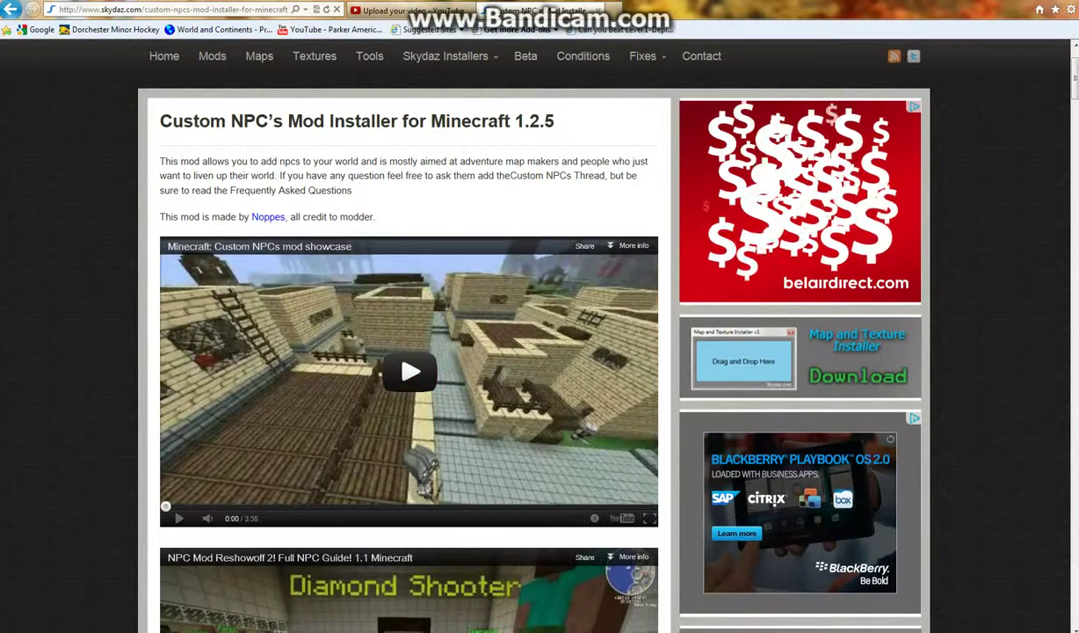
scroll(408, 378, "down", 3)
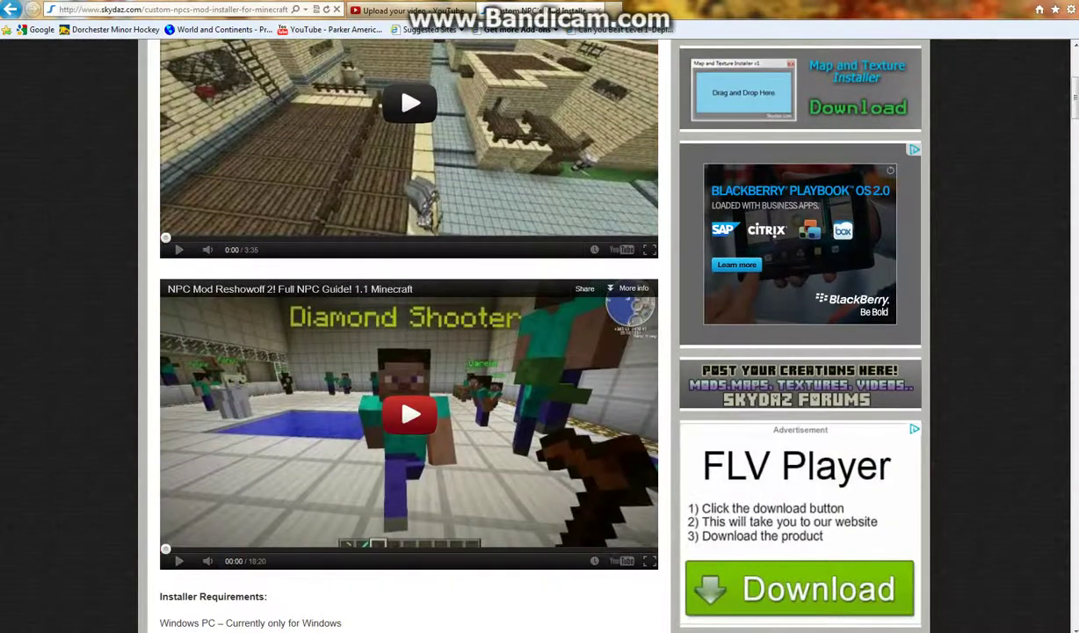
scroll(409, 413, "down", 1)
scroll(409, 413, "down", 2)
scroll(408, 351, "down", 2)
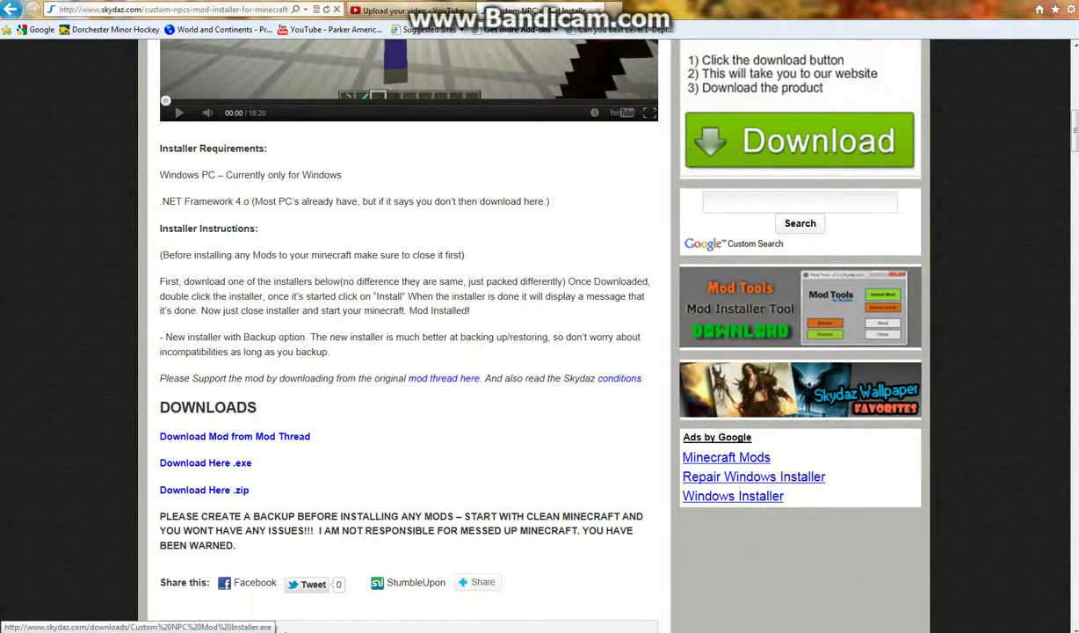
Download the Custom NPC installer .exe and run it anyway past the SmartScreen block
left_click(205, 462)
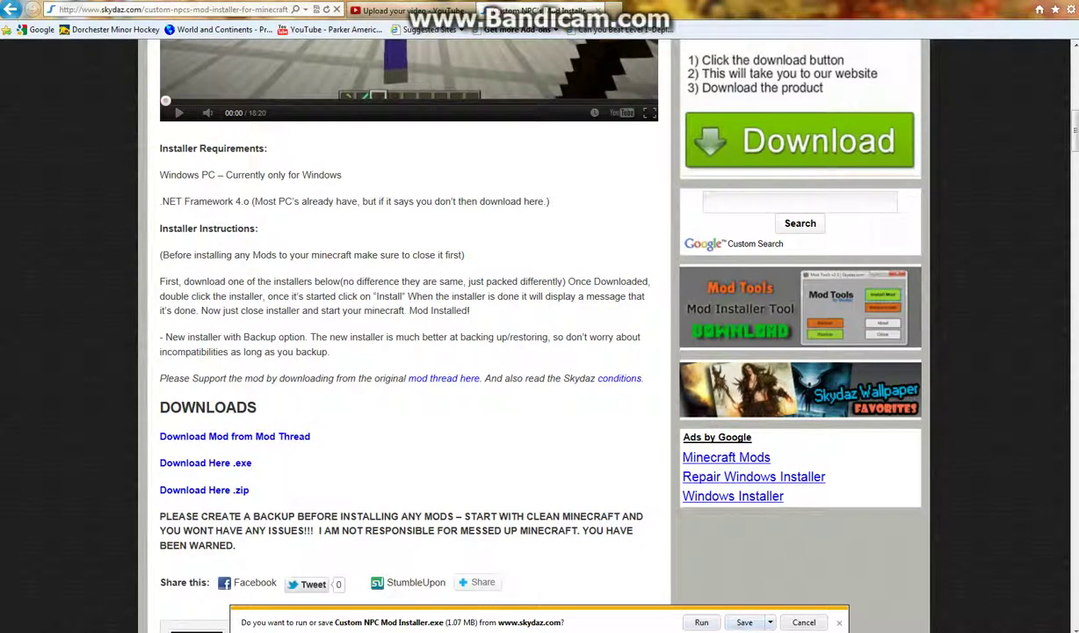
left_click(744, 622)
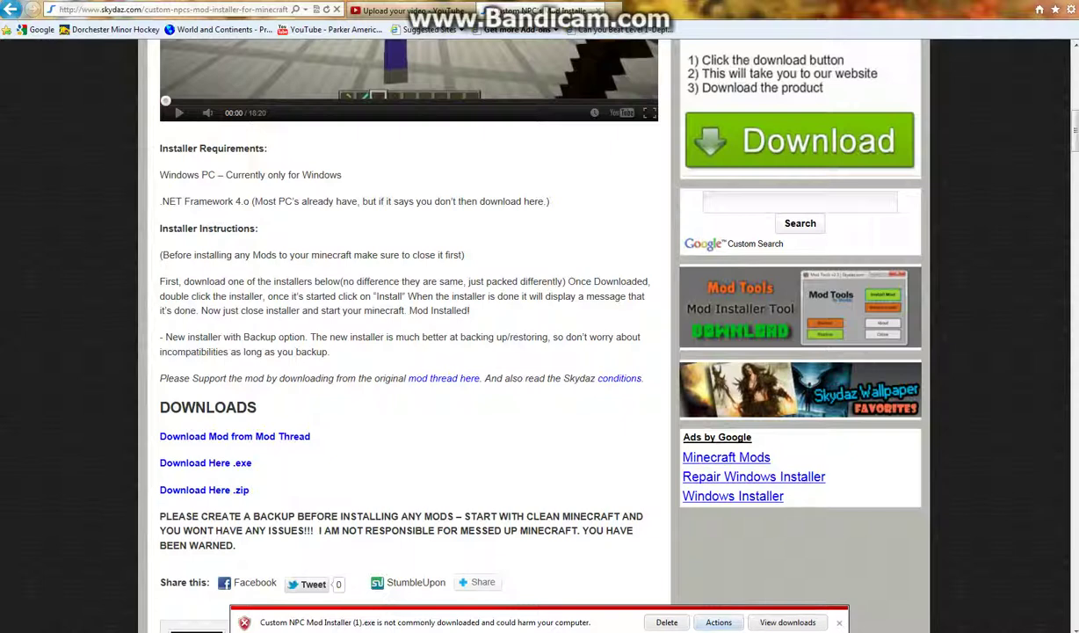
left_click(718, 622)
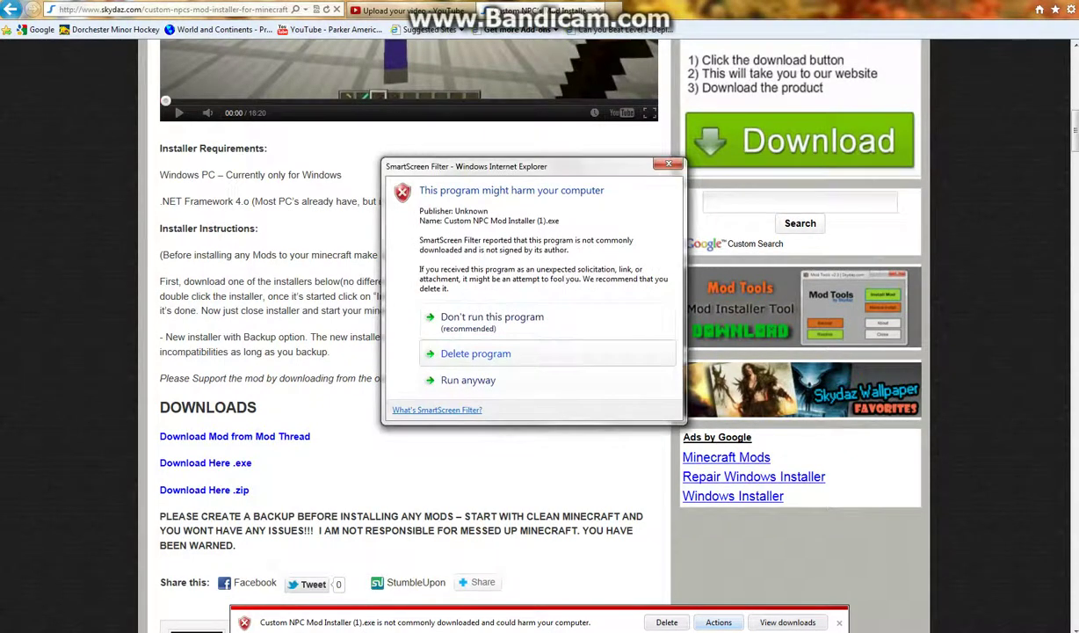
left_click(468, 380)
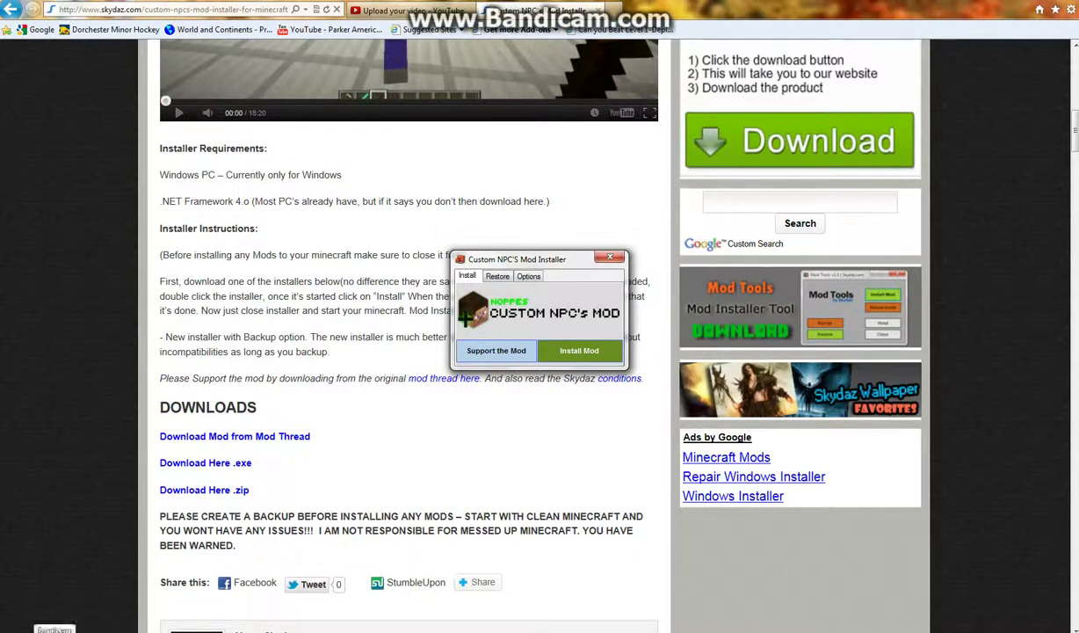
Open the Downloads folder in Windows Explorer and scroll through its files
left_click(54, 629)
left_click(50, 81)
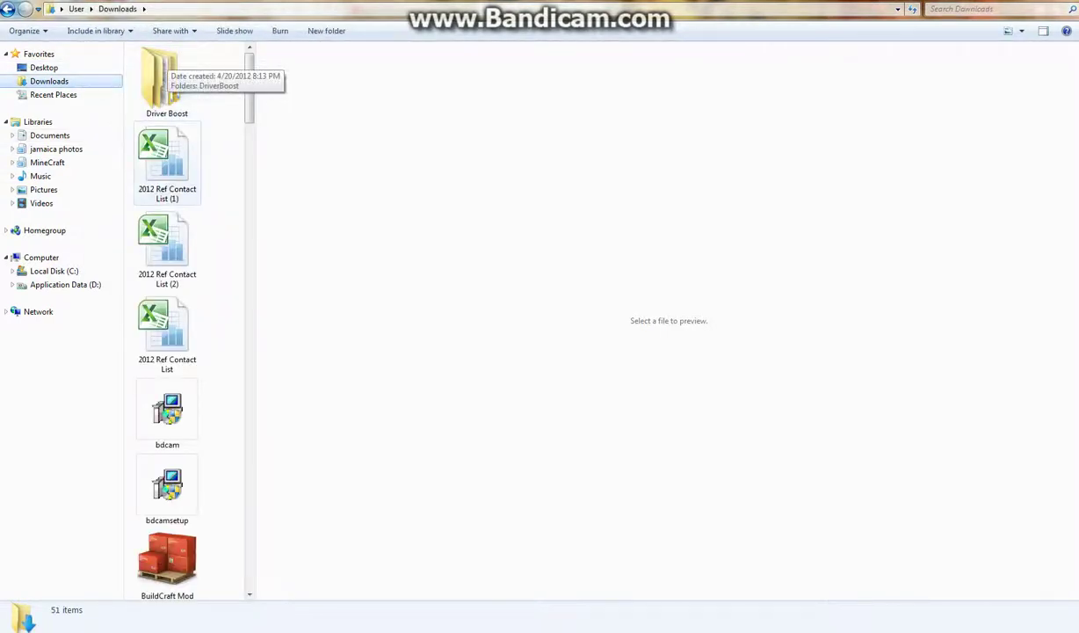
scroll(185, 316, "down", 1)
scroll(184, 317, "down", 2)
scroll(185, 317, "down", 4)
scroll(185, 316, "down", 3)
scroll(184, 317, "down", 2)
scroll(185, 316, "down", 2)
scroll(185, 316, "down", 4)
scroll(185, 316, "down", 4)
scroll(184, 316, "down", 3)
scroll(184, 317, "down", 3)
scroll(185, 316, "down", 3)
scroll(185, 316, "down", 3)
scroll(183, 439, "down", 2)
scroll(175, 395, "down", 4)
scroll(167, 369, "down", 5)
scroll(154, 356, "up", 10)
scroll(154, 356, "up", 5)
scroll(154, 356, "up", 5)
scroll(154, 356, "up", 3)
scroll(154, 356, "up", 1)
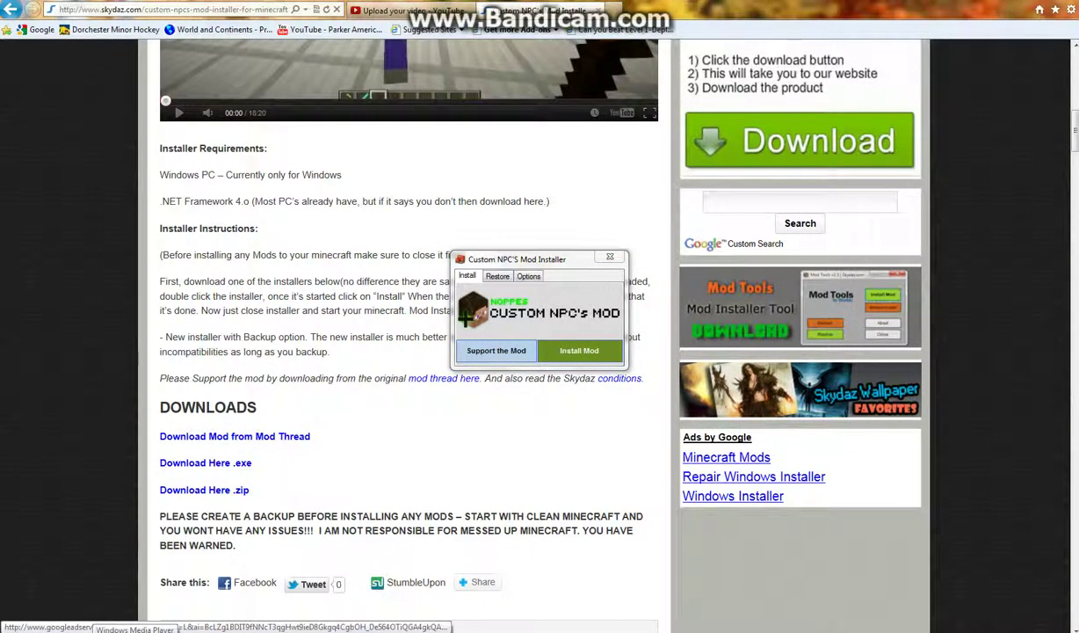
Set the installer options to empty the Mods and Config folders, then return to Install
key("super+d")
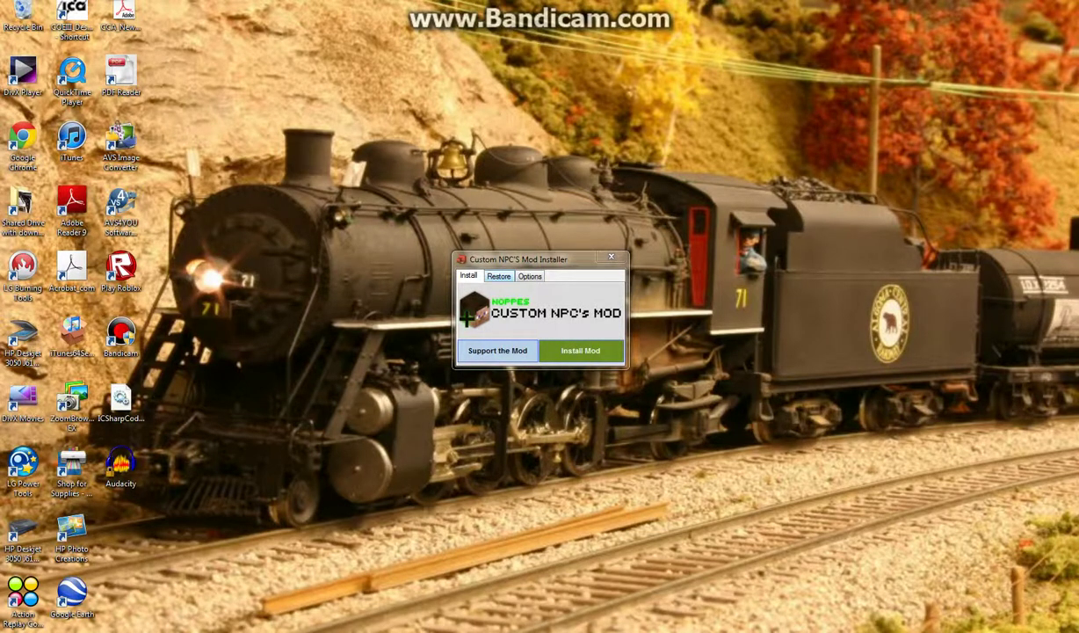
left_click(530, 276)
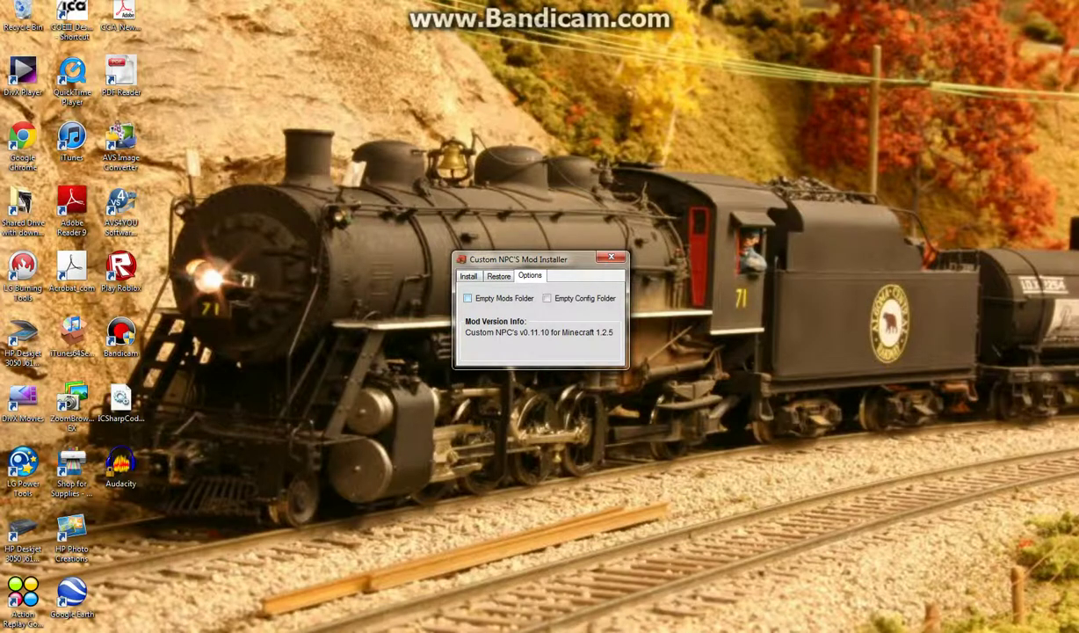
left_click(467, 298)
left_click(627, 358)
left_click(546, 298)
left_click(633, 359)
left_click(468, 275)
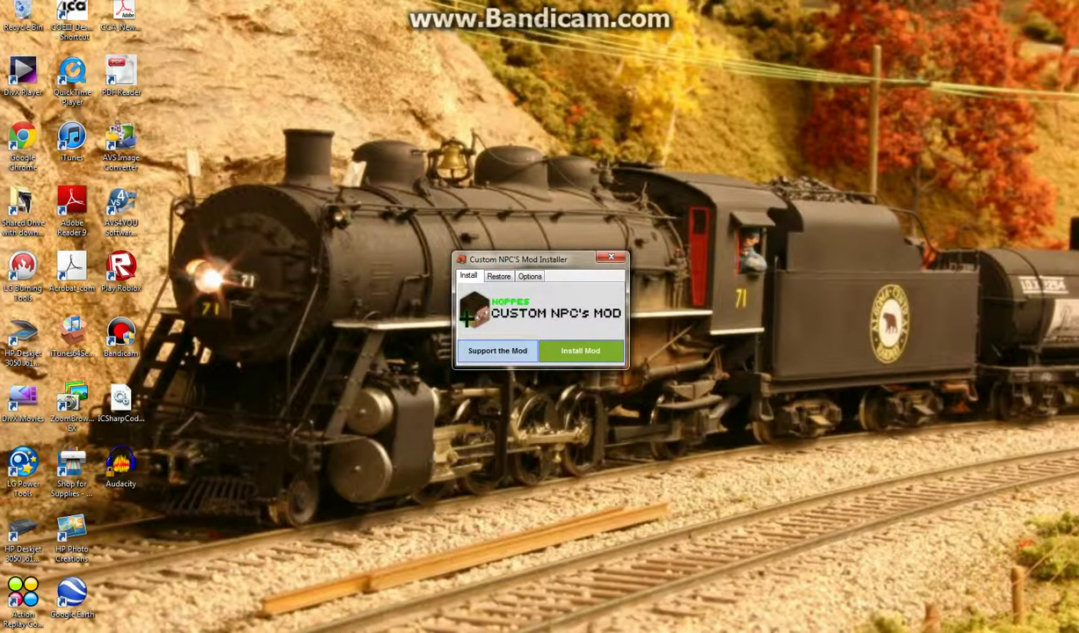
Install the Custom NPC mod, agreeing to back up Minecraft to C:\Minecraft_Backup first
left_click(580, 350)
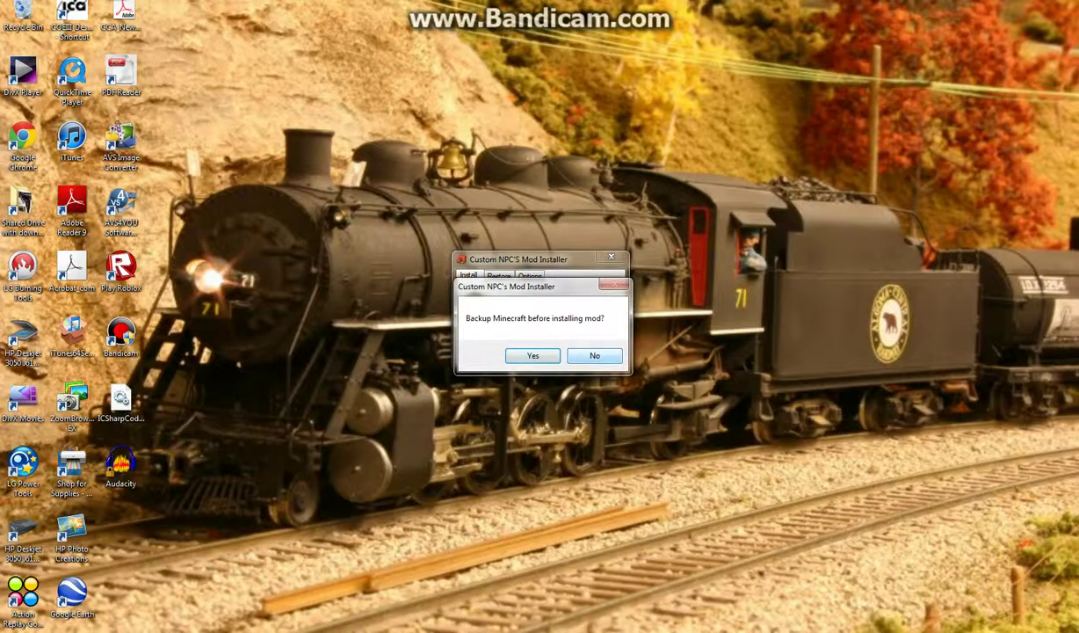
key("Return")
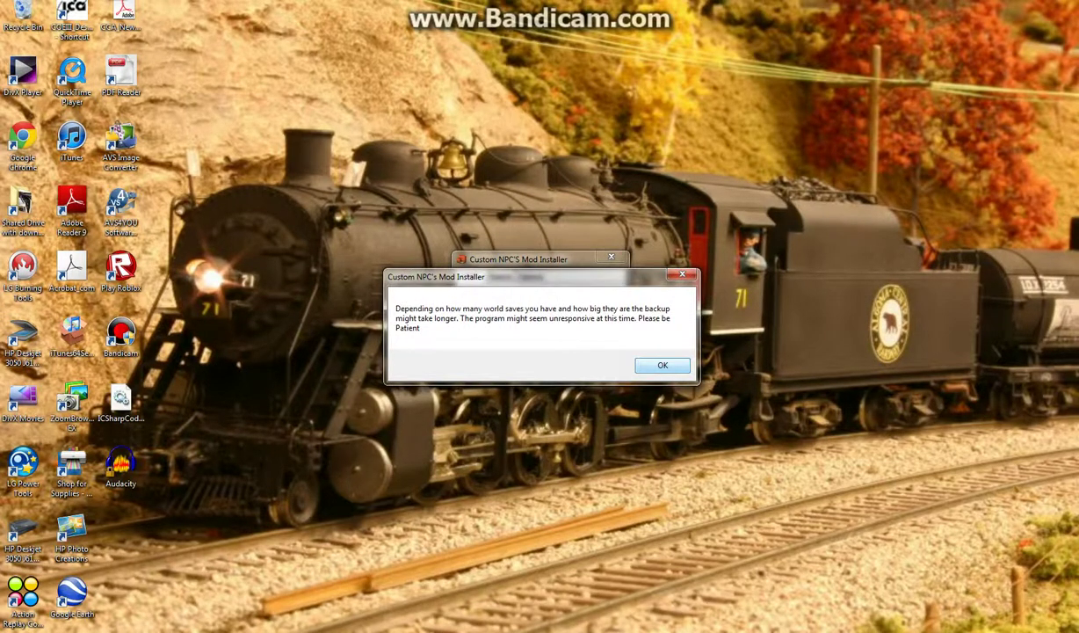
key("Return")
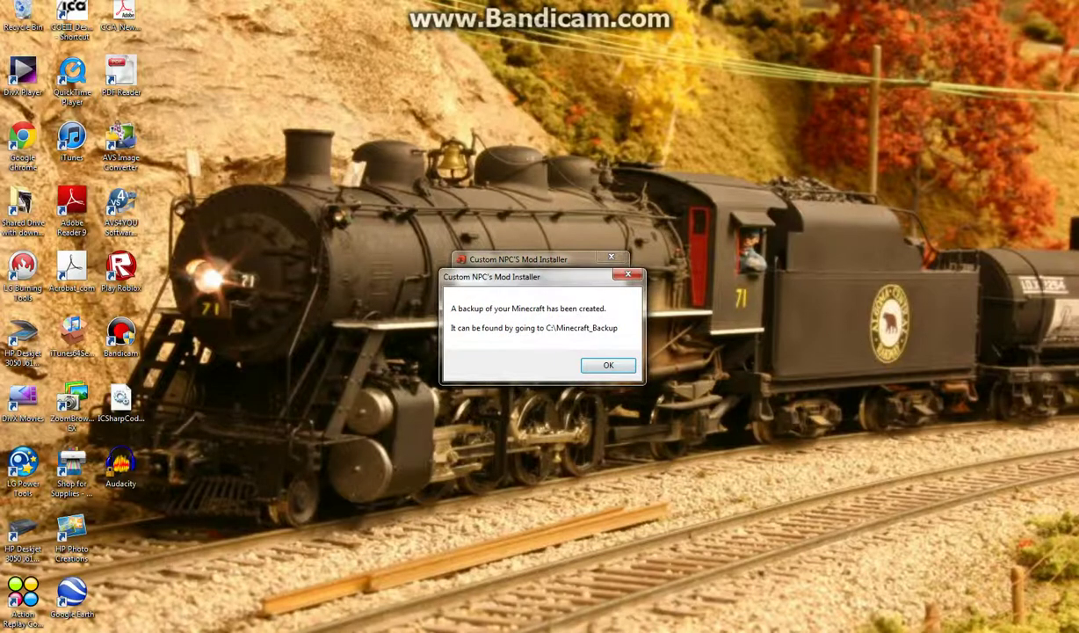
key("Return")
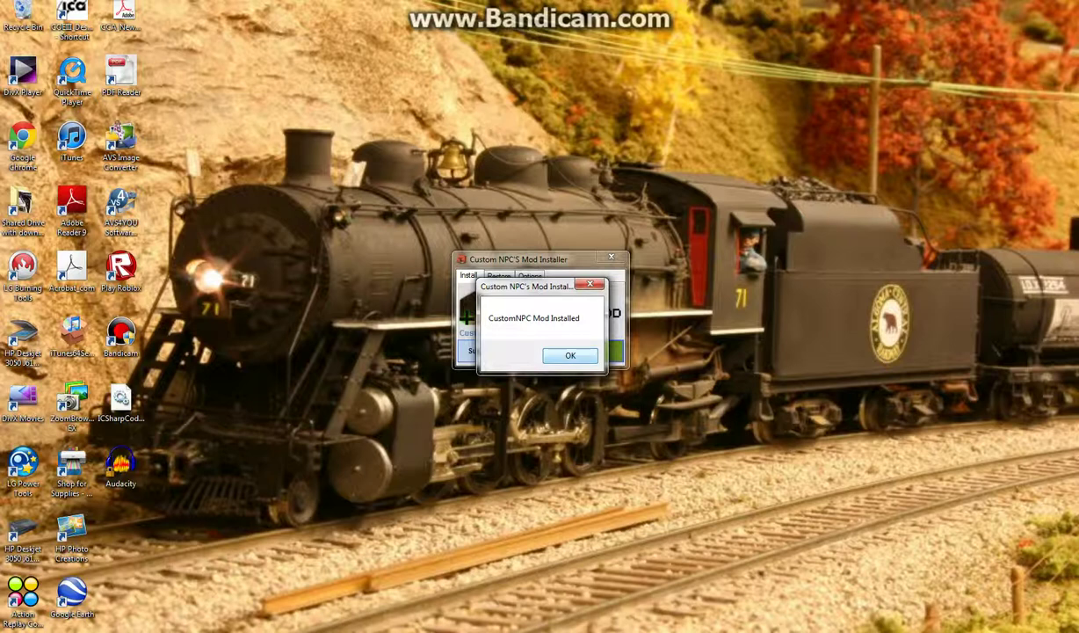
Run Minecraft.exe past the security warning, maximize the launcher and log in
key("Return")
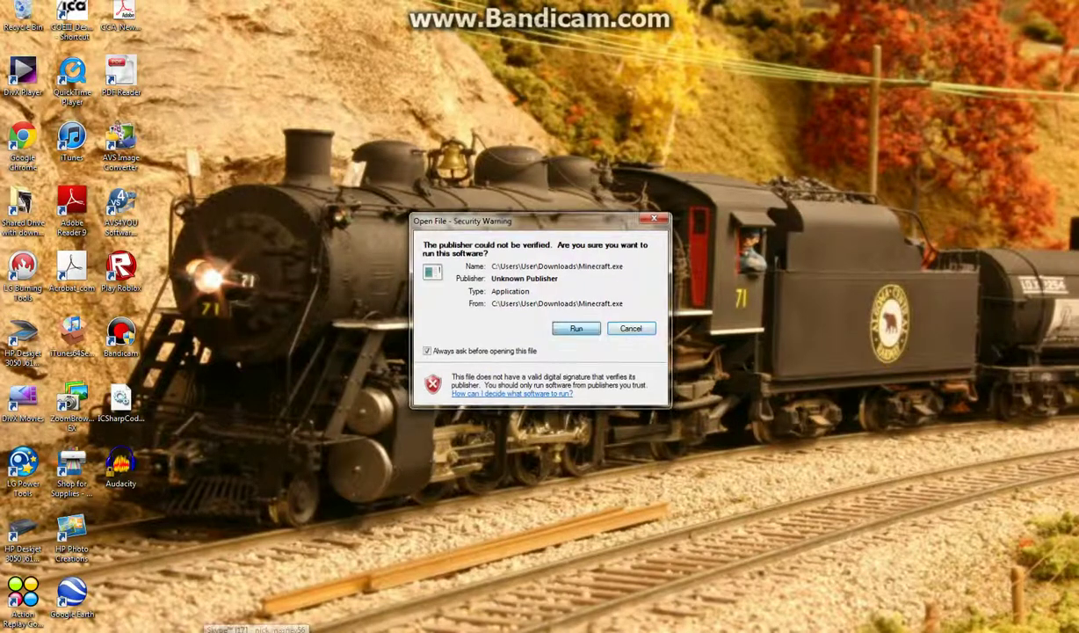
key("Return")
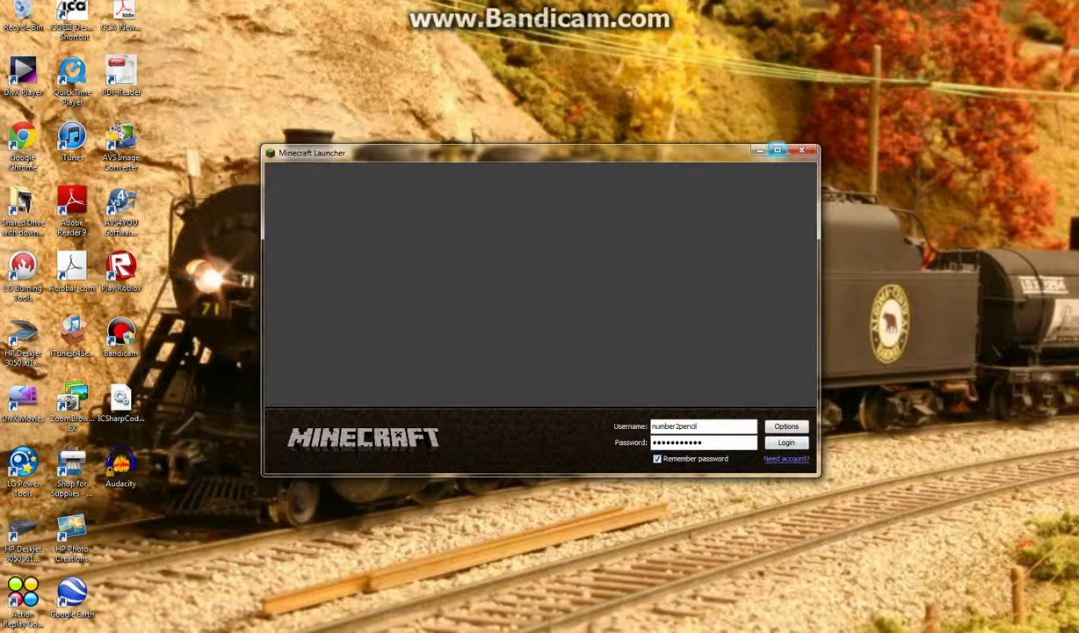
left_click(777, 150)
key("Return")
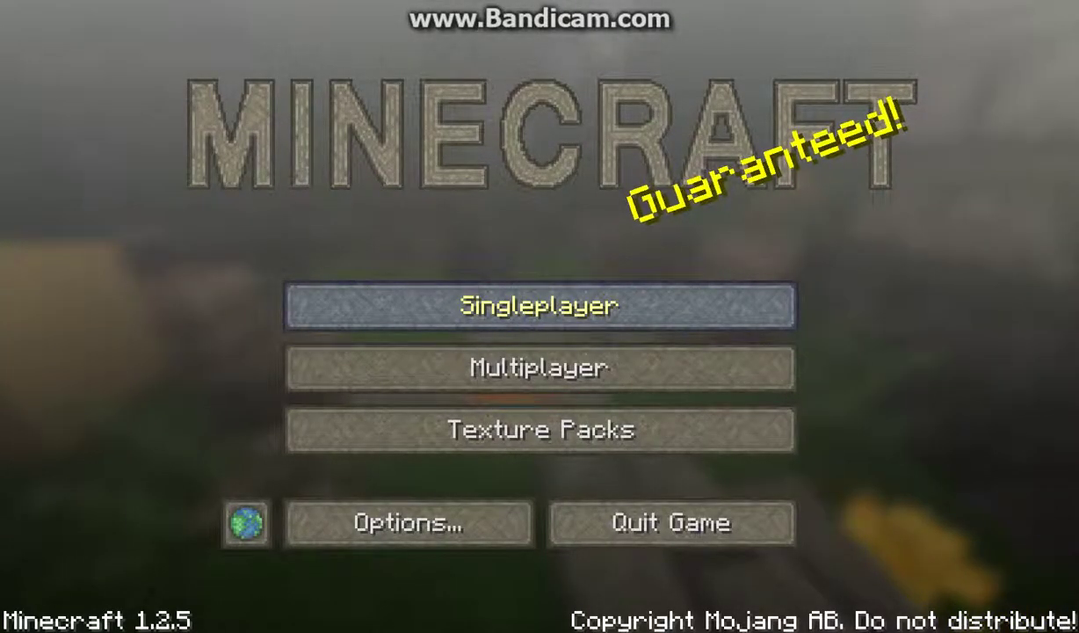
Load the Mod World save from the Singleplayer world list
left_click(540, 305)
left_click(439, 131)
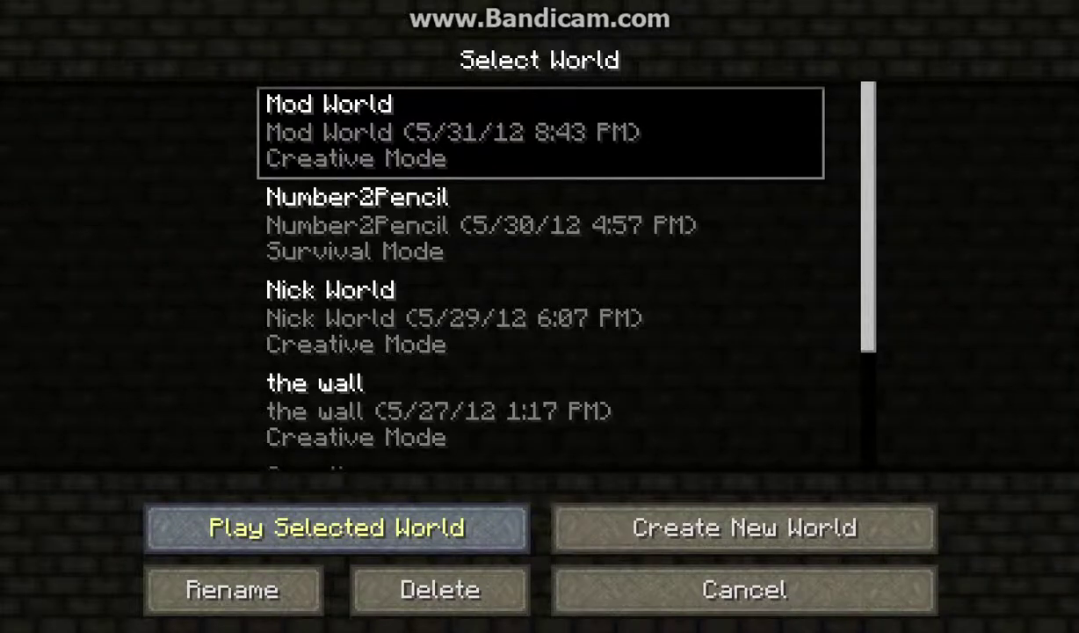
left_click(336, 527)
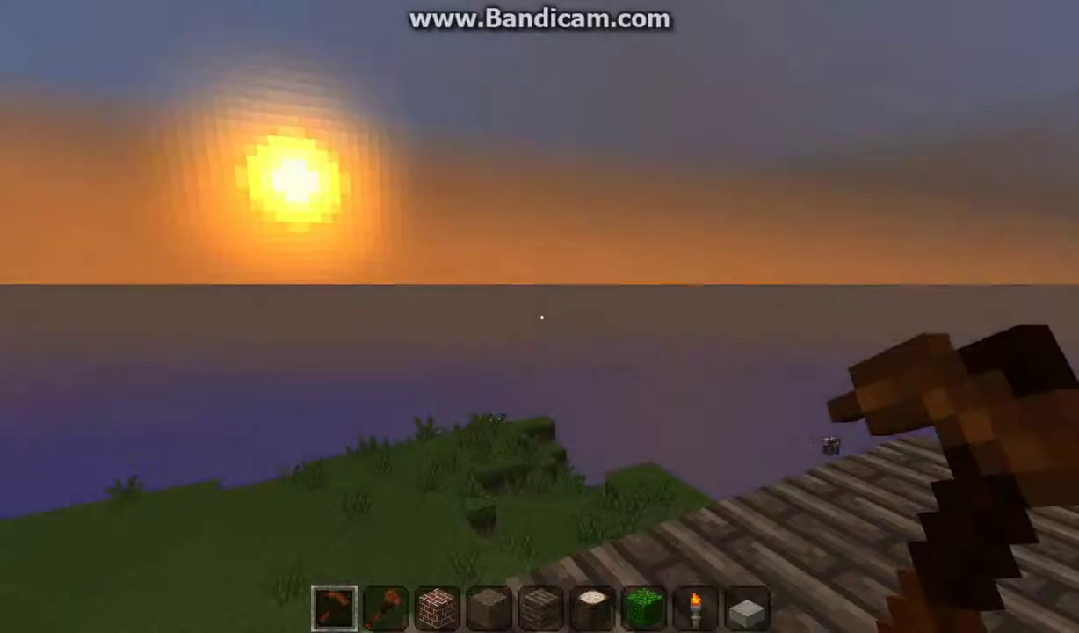